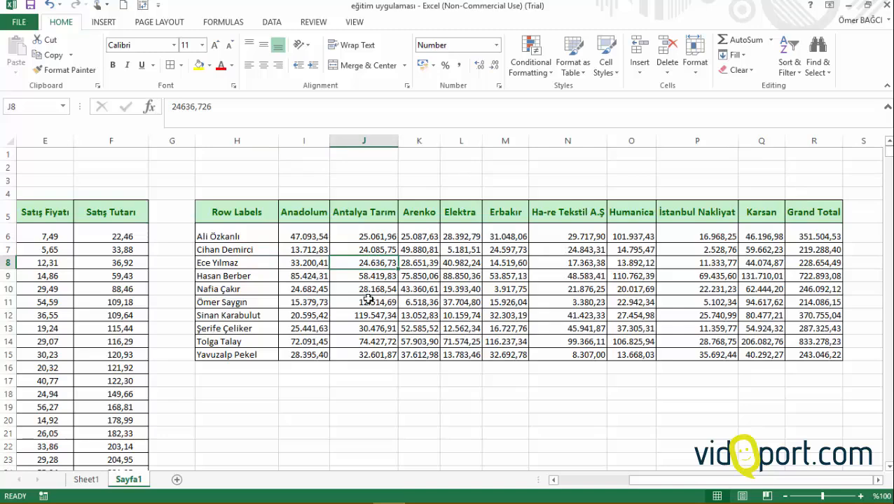
- Preview a 2-D clustered column chart of the whole Row Labels table without inserting it
{"action": "left_click", "coordinate": [362, 302]}
{"action": "left_click", "coordinate": [478, 288]}
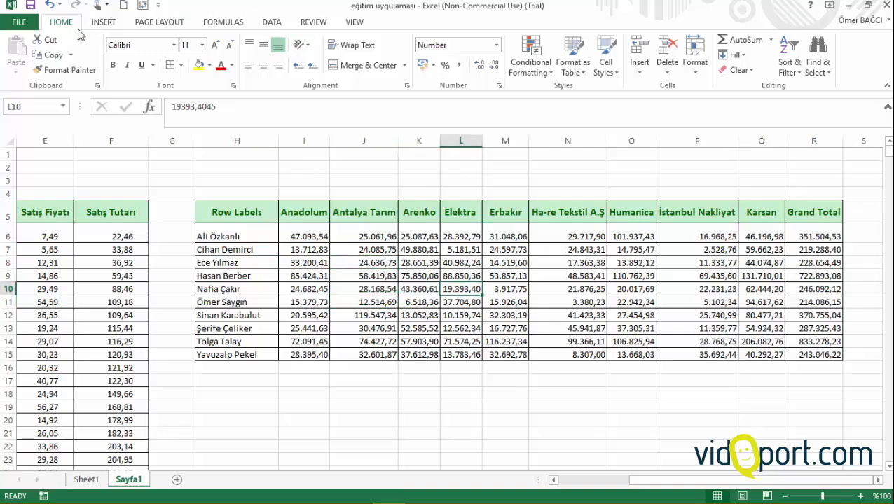
{"action": "left_click", "coordinate": [105, 23]}
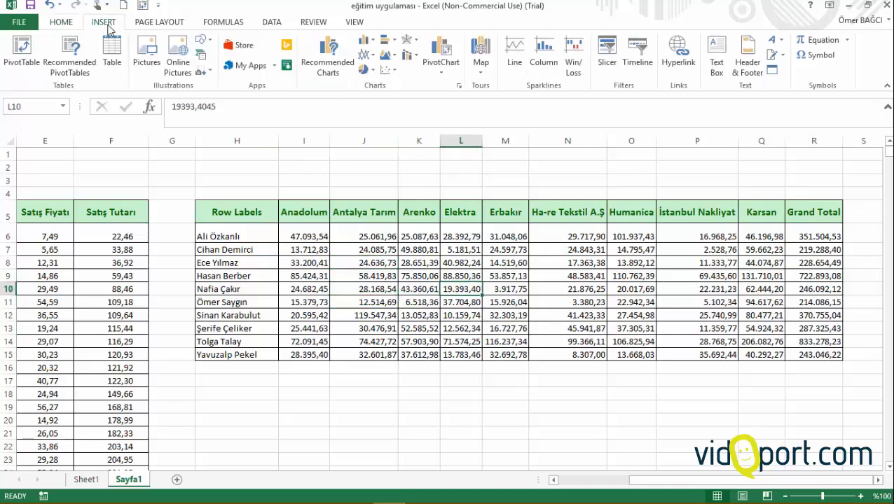
{"action": "left_click", "coordinate": [364, 40]}
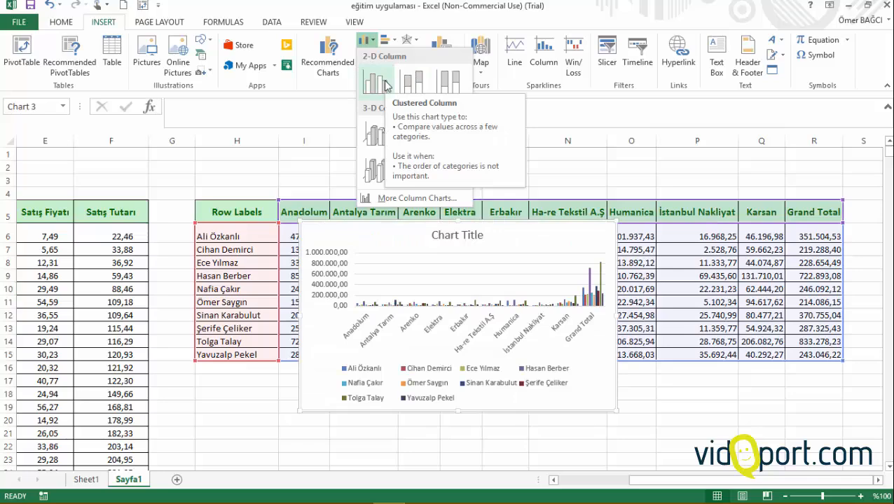
{"action": "left_click", "coordinate": [340, 281]}
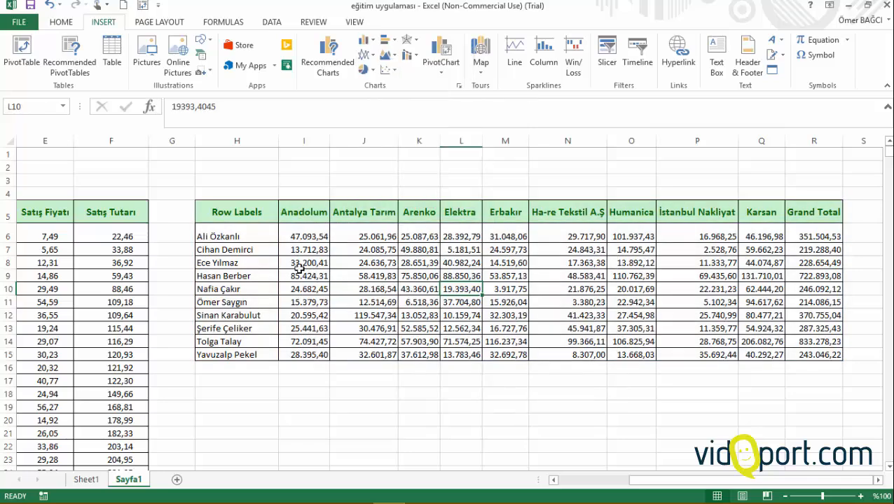
- Review the row labels and the Antalya Tarım, Elektra and Humanica columns of the sales table
{"action": "left_click", "coordinate": [269, 264]}
{"action": "left_click_drag", "start_coordinate": [247, 236], "coordinate": [249, 355]}
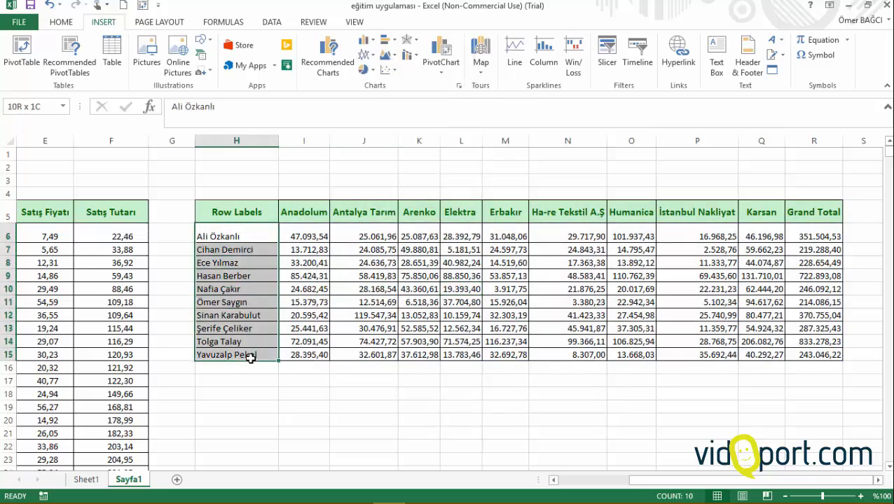
{"action": "left_click_drag", "start_coordinate": [357, 212], "coordinate": [360, 354]}
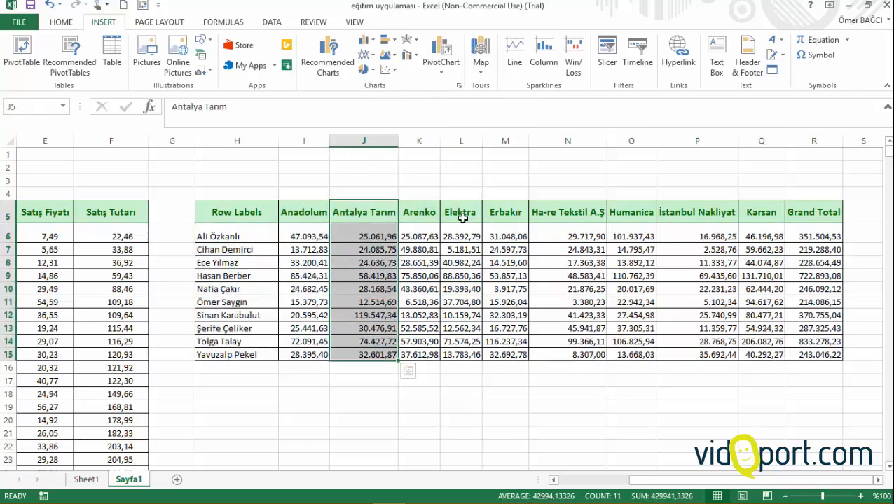
{"action": "left_click_drag", "start_coordinate": [460, 212], "coordinate": [446, 358]}
{"action": "left_click_drag", "start_coordinate": [631, 236], "coordinate": [631, 368]}
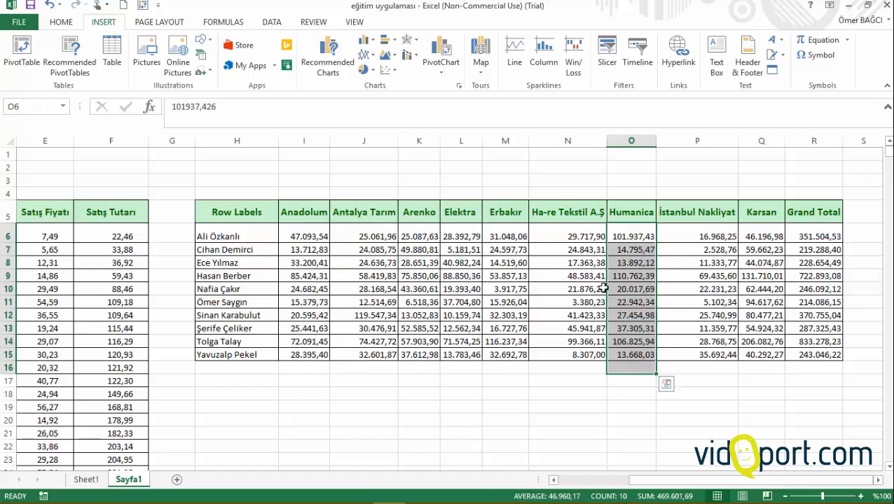
{"action": "left_click", "coordinate": [630, 281]}
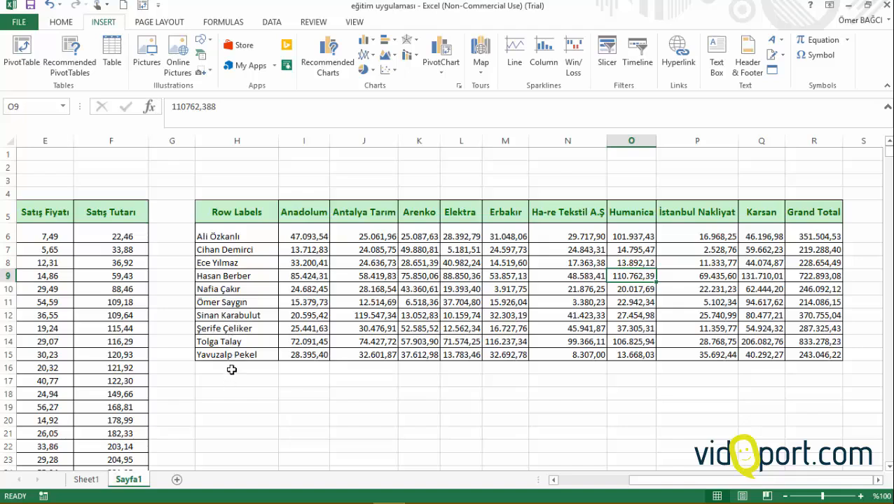
- Insert an empty 3-D clustered column chart from blank cell H19 and move it over columns E to I
{"action": "left_click", "coordinate": [231, 406]}
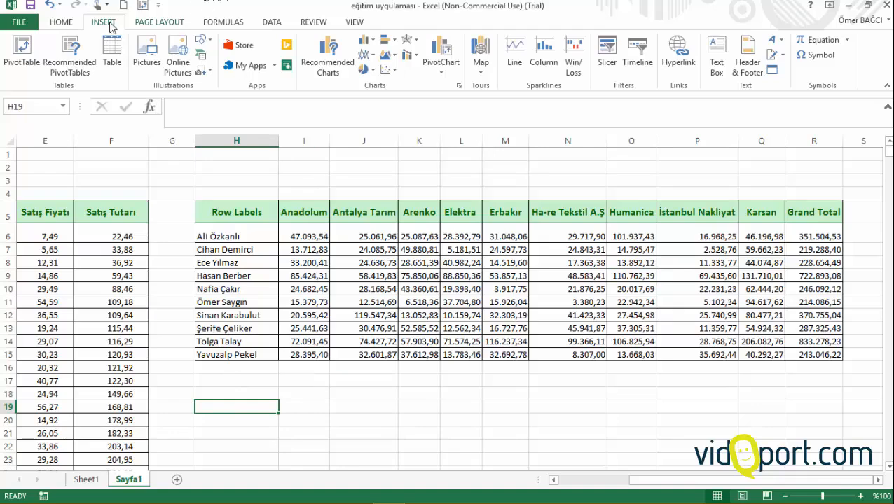
{"action": "left_click", "coordinate": [365, 40]}
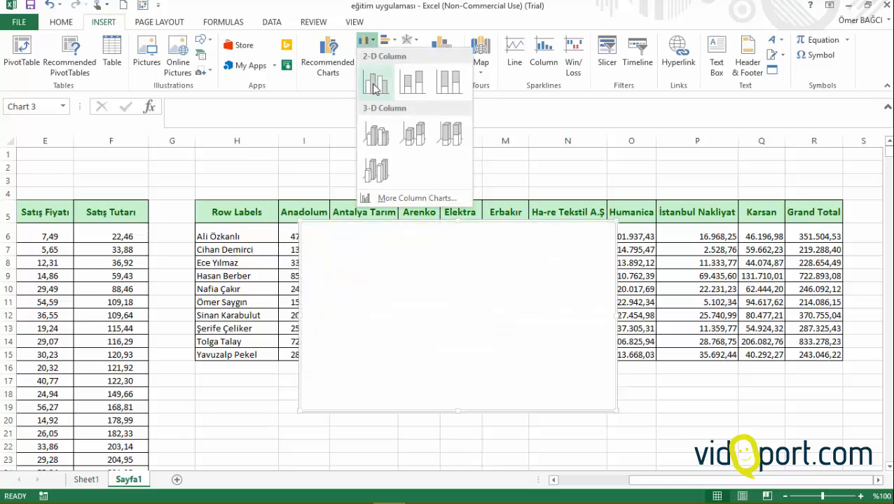
{"action": "left_click", "coordinate": [377, 138]}
{"action": "left_click_drag", "start_coordinate": [428, 224], "coordinate": [157, 182]}
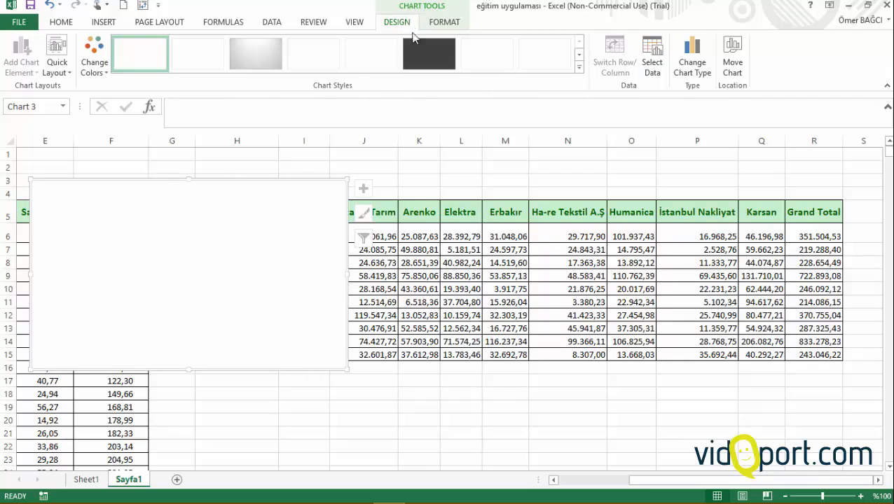
- Add a series to the chart's data source, named from Elektra header L5 with values L6:L15
{"action": "left_click", "coordinate": [652, 67]}
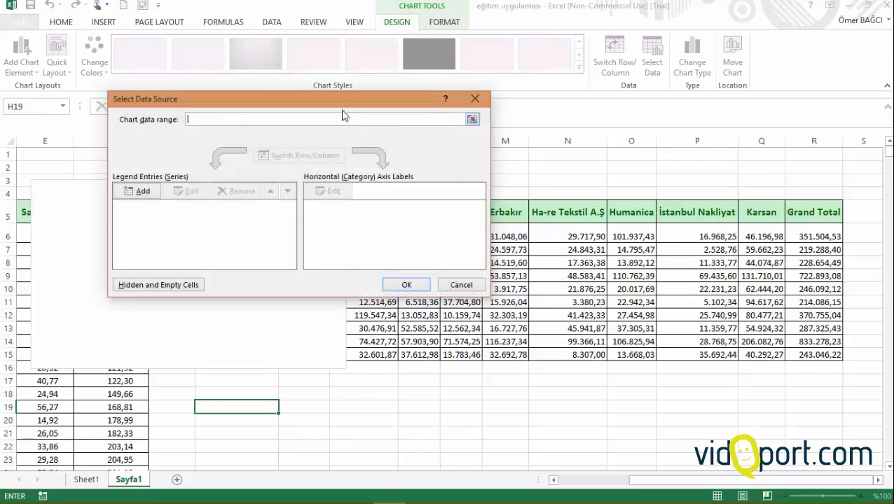
{"action": "left_click_drag", "start_coordinate": [350, 102], "coordinate": [418, 63]}
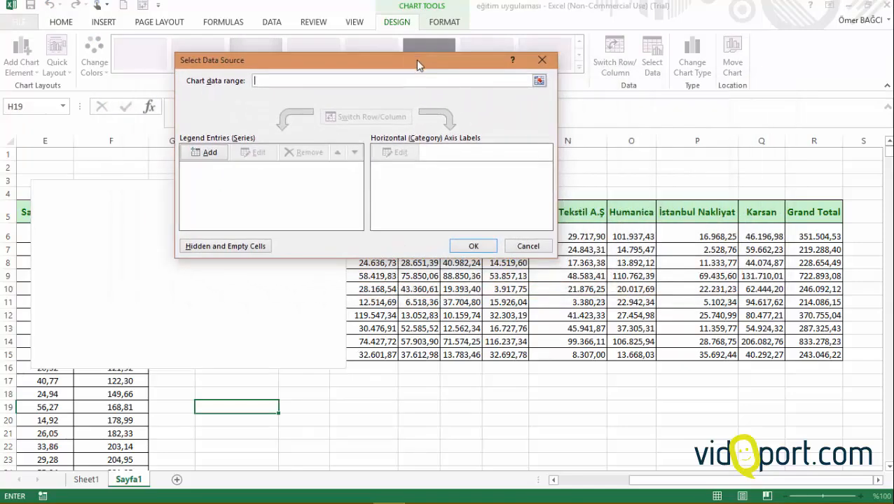
{"action": "left_click", "coordinate": [210, 152]}
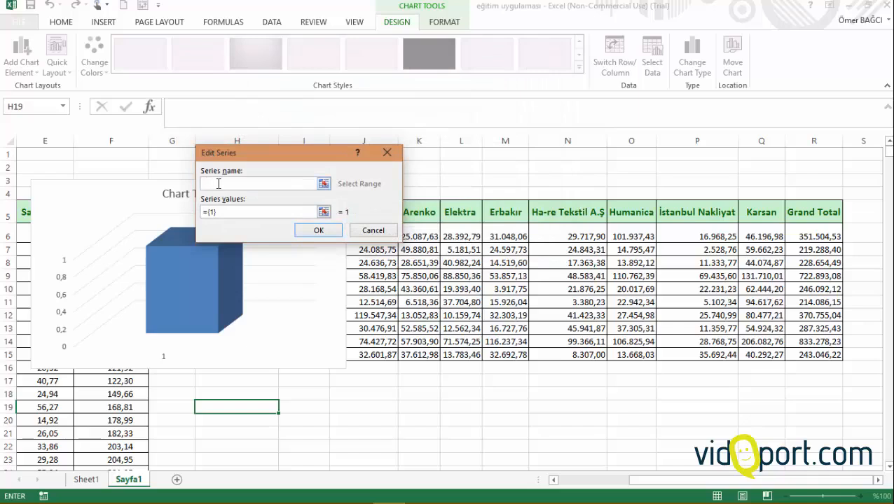
{"action": "left_click", "coordinate": [470, 211]}
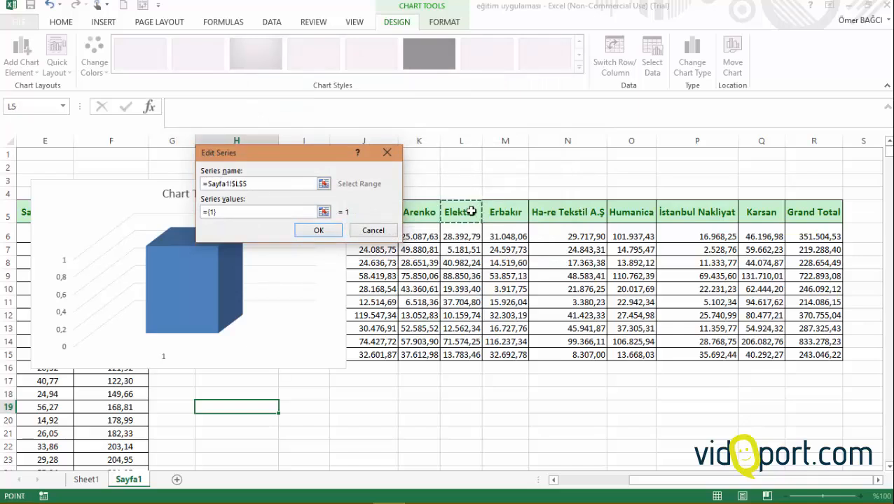
{"action": "left_click", "coordinate": [282, 214]}
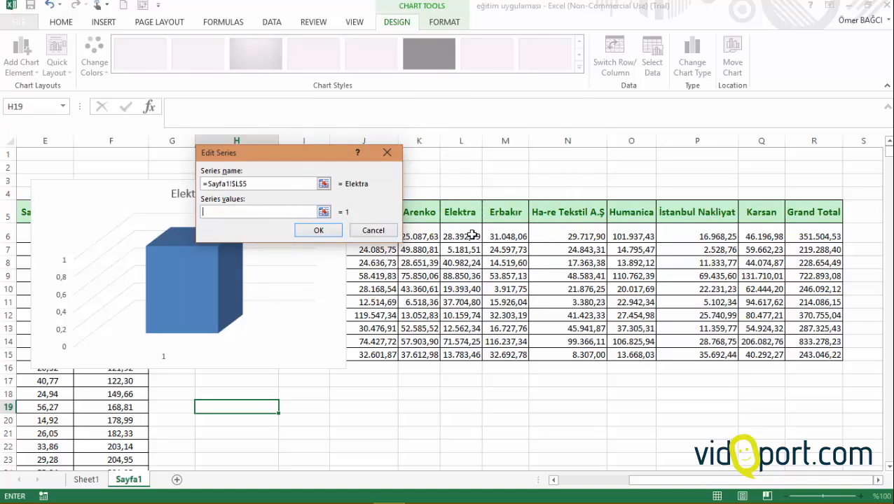
{"action": "left_click_drag", "start_coordinate": [473, 235], "coordinate": [462, 354]}
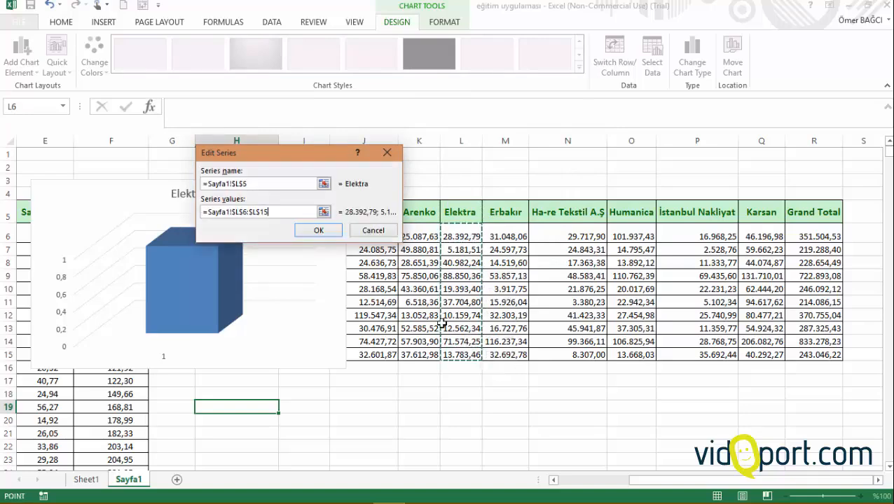
{"action": "left_click", "coordinate": [319, 230]}
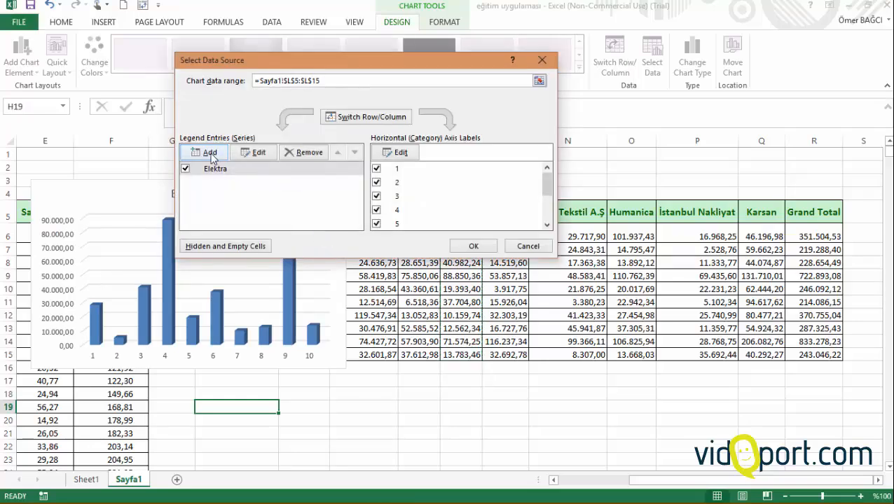
- Add a second chart series named from Humanica header O5 with values O6:O15
{"action": "left_click", "coordinate": [212, 154]}
{"action": "left_click", "coordinate": [635, 208]}
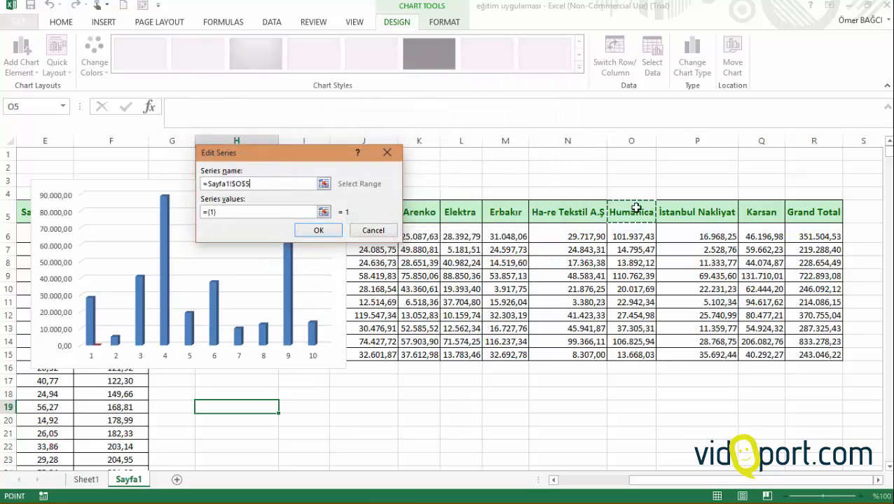
{"action": "left_click", "coordinate": [249, 211]}
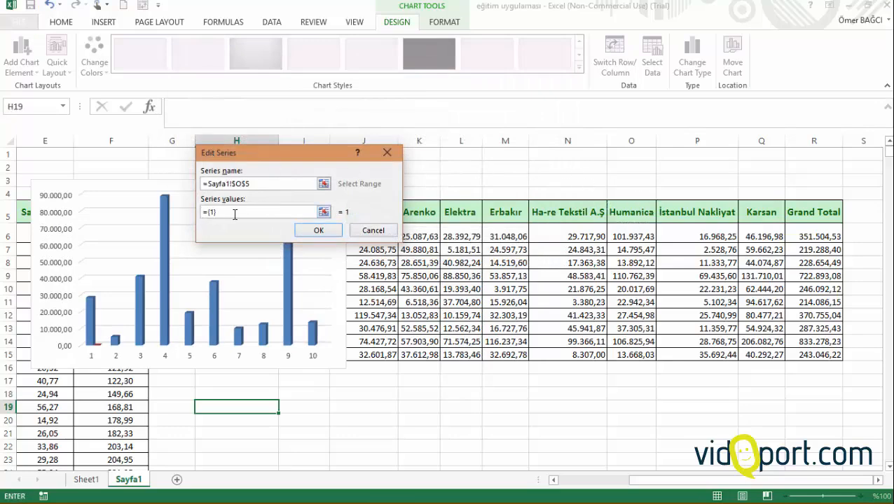
{"action": "left_click_drag", "start_coordinate": [235, 213], "coordinate": [171, 219]}
{"action": "left_click_drag", "start_coordinate": [615, 231], "coordinate": [625, 358]}
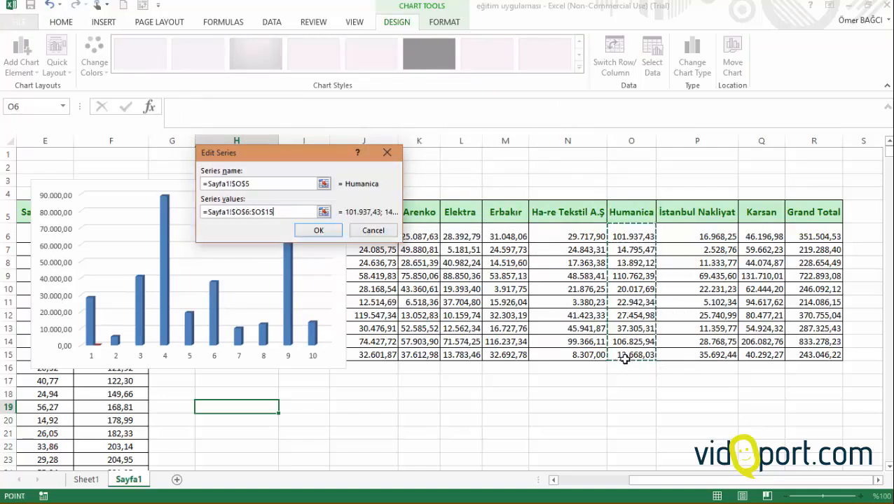
{"action": "left_click", "coordinate": [310, 232]}
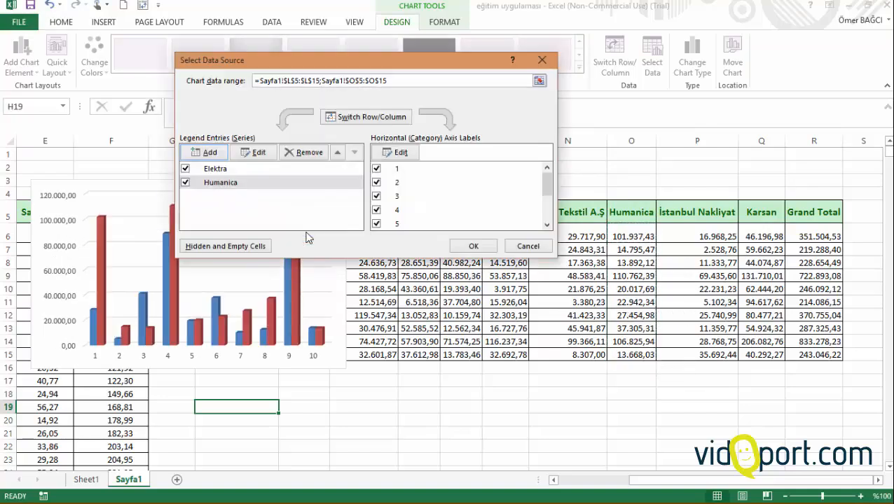
- Add a third chart series named from Karsan header Q5 with values Q6:Q15
{"action": "left_click", "coordinate": [197, 154]}
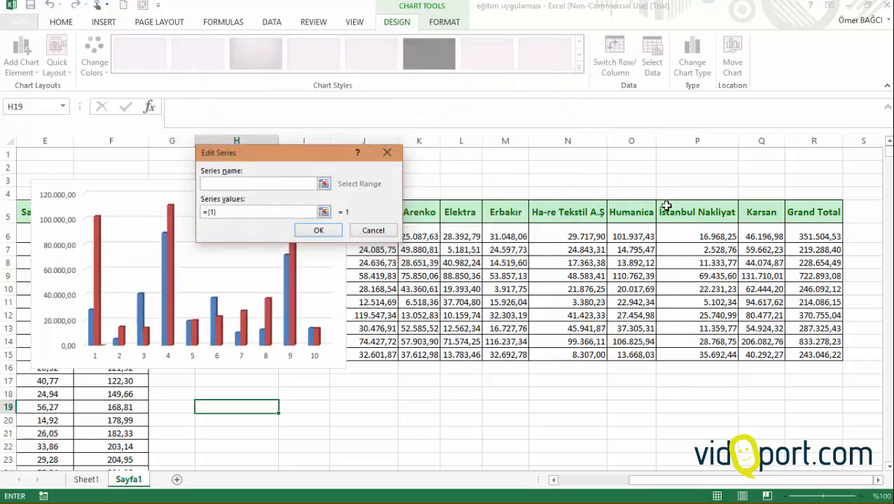
{"action": "left_click", "coordinate": [763, 207]}
{"action": "left_click_drag", "start_coordinate": [244, 210], "coordinate": [199, 213]}
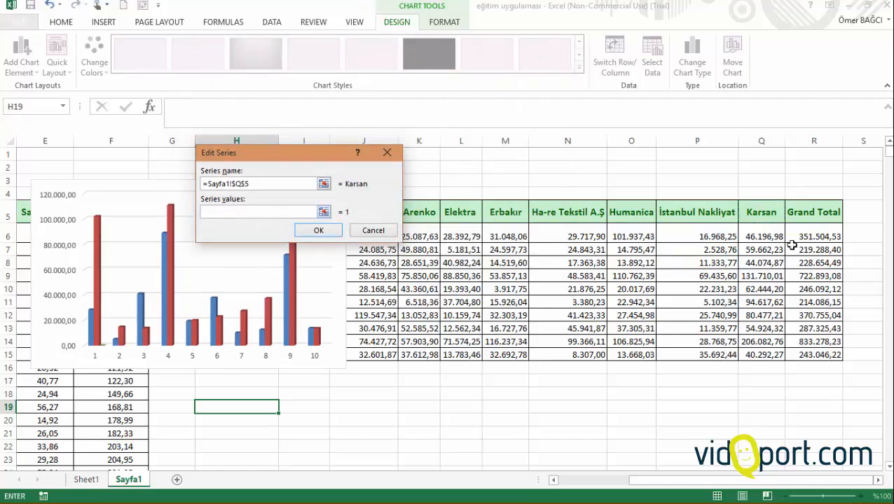
{"action": "left_click_drag", "start_coordinate": [762, 238], "coordinate": [763, 356]}
{"action": "left_click", "coordinate": [316, 229]}
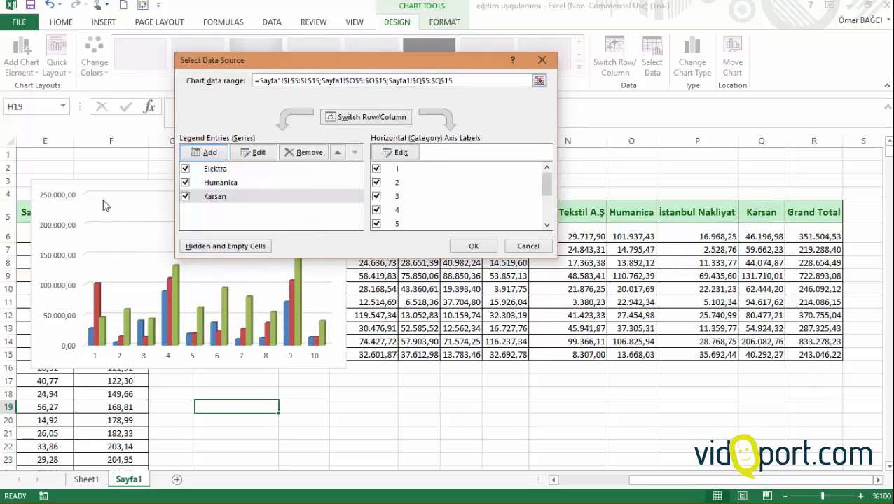
{"action": "left_click_drag", "start_coordinate": [259, 61], "coordinate": [414, 58]}
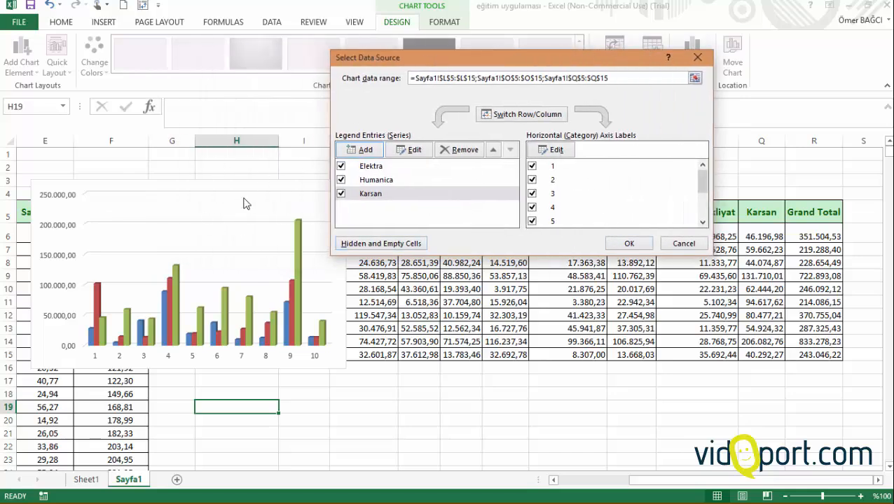
{"action": "left_click_drag", "start_coordinate": [516, 62], "coordinate": [627, 48]}
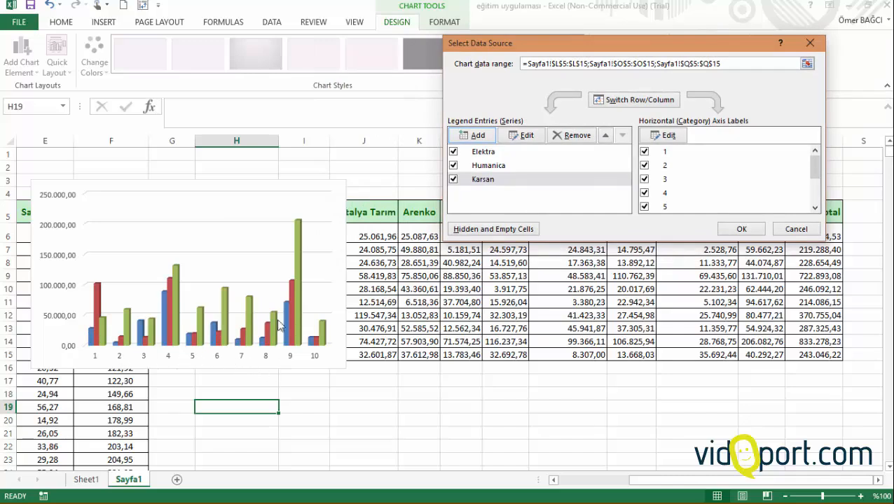
{"action": "left_click", "coordinate": [666, 139]}
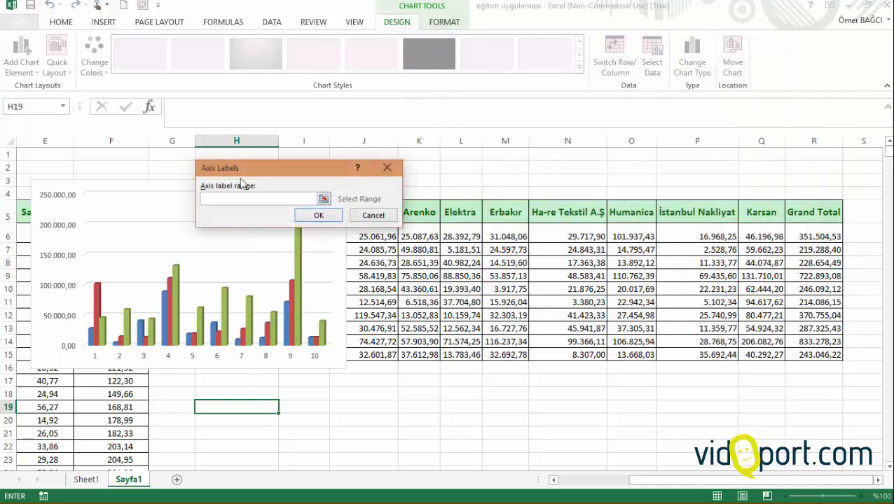
{"action": "left_click_drag", "start_coordinate": [283, 168], "coordinate": [592, 159]}
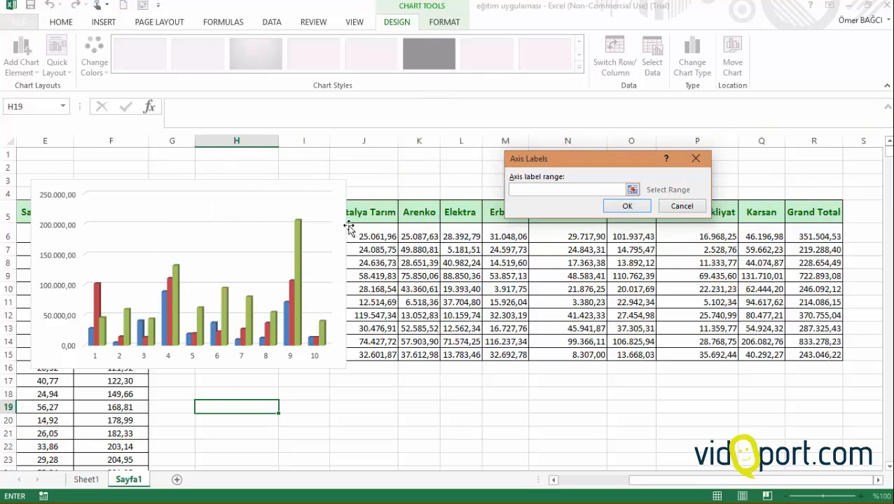
{"action": "scroll", "coordinate": [429, 218], "scroll_direction": "down", "scroll_amount": 2}
{"action": "scroll", "coordinate": [428, 218], "scroll_direction": "up", "scroll_amount": 2}
{"action": "left_click", "coordinate": [375, 236]}
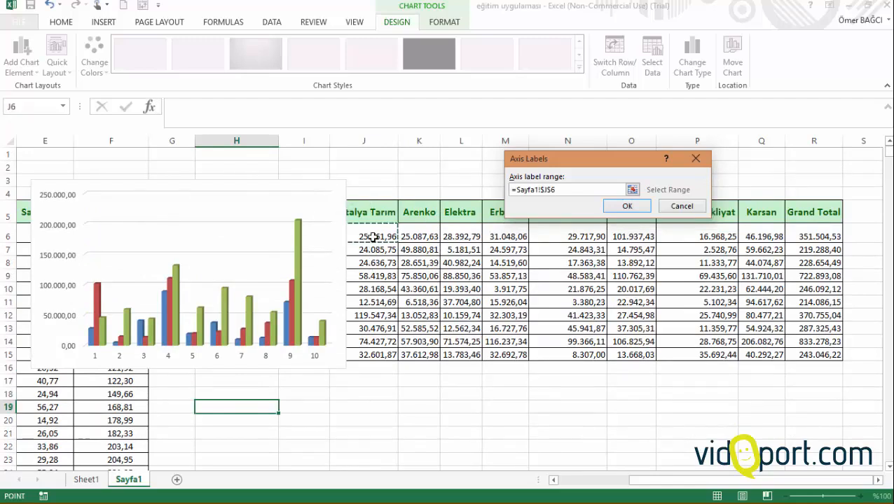
{"action": "key", "text": "Left"}
{"action": "key", "text": "Left"}
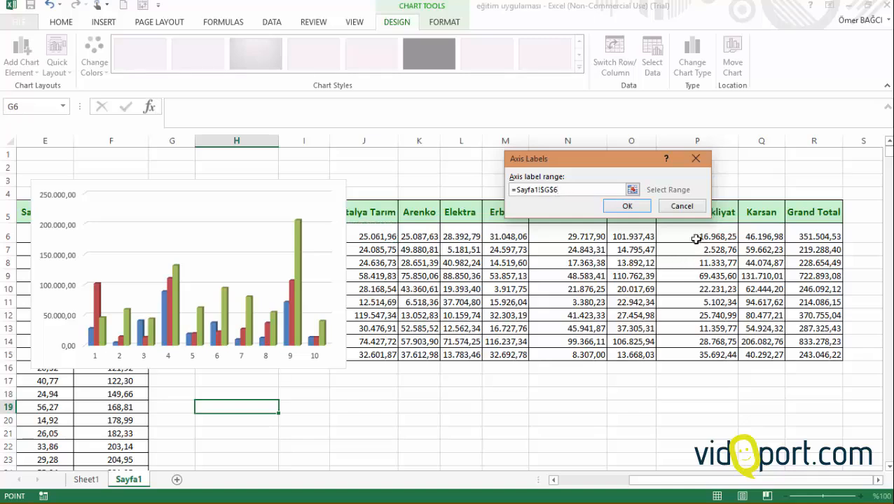
{"action": "left_click", "coordinate": [682, 206]}
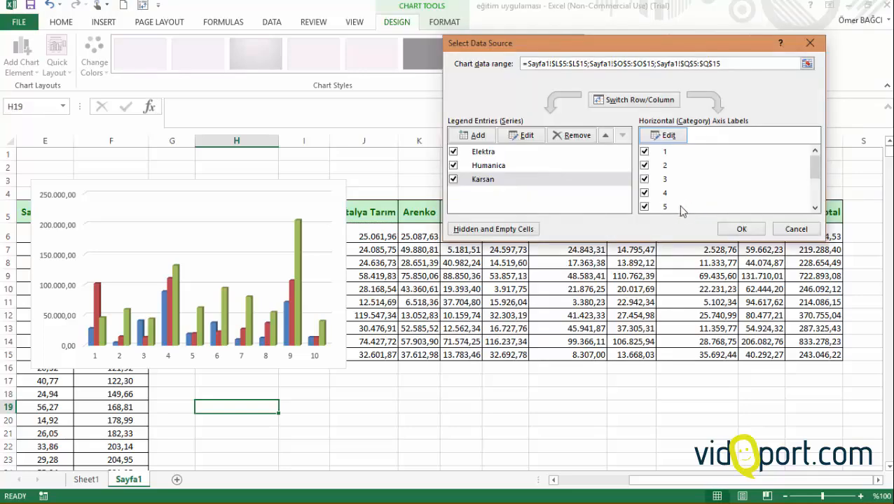
- Accept the chart's data source, then move the chart clear of the row labels and enlarge it to span columns J to R
{"action": "left_click", "coordinate": [740, 229]}
{"action": "mouse_move", "coordinate": [320, 184]}
{"action": "left_mouse_down"}
{"action": "mouse_move", "coordinate": [494, 319]}
{"action": "mouse_move", "coordinate": [702, 200]}
{"action": "mouse_move", "coordinate": [551, 171]}
{"action": "mouse_move", "coordinate": [622, 159]}
{"action": "left_mouse_up"}
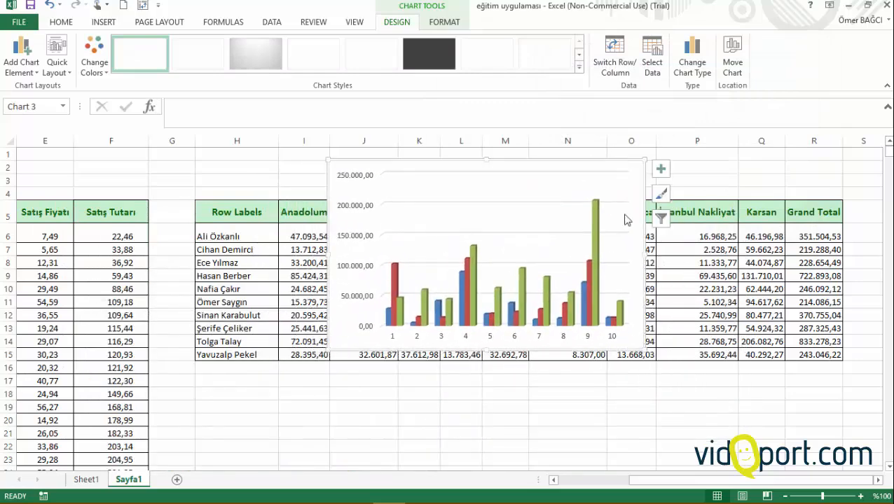
{"action": "left_click_drag", "start_coordinate": [639, 348], "coordinate": [799, 418]}
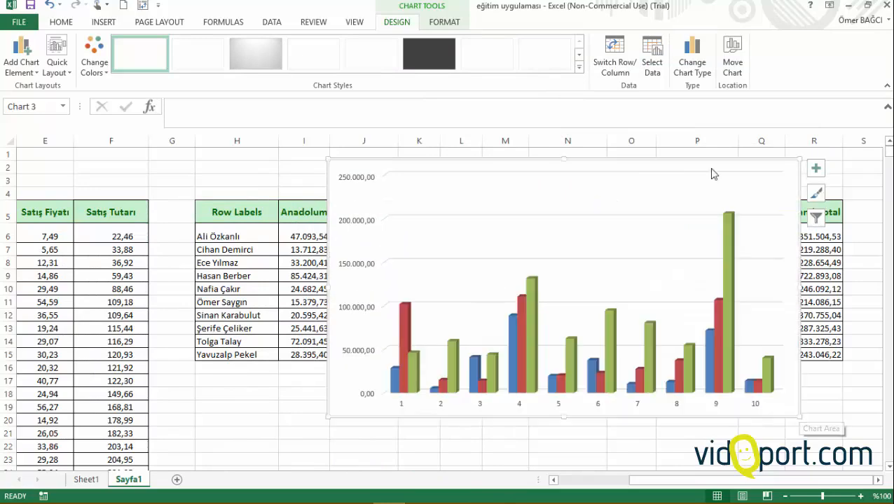
- Add a fourth series to the column chart, named from Anadolum header I5 with values I6:I15
{"action": "left_click", "coordinate": [651, 56]}
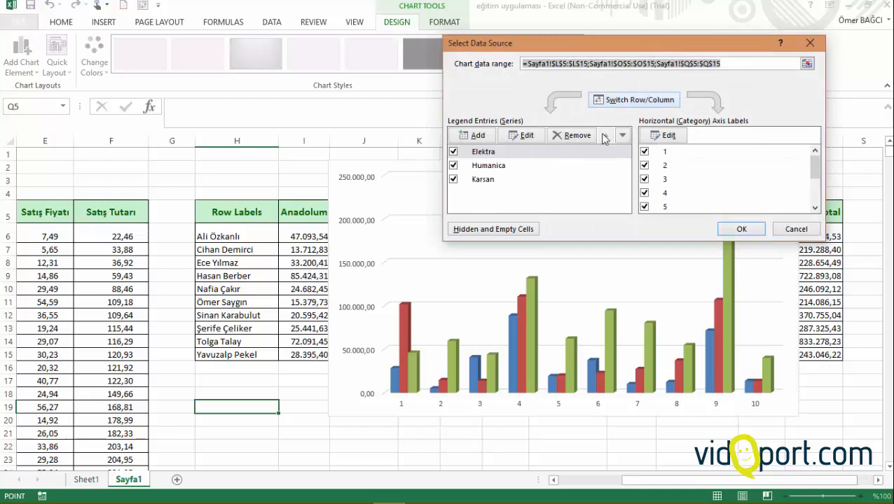
{"action": "left_click", "coordinate": [490, 136]}
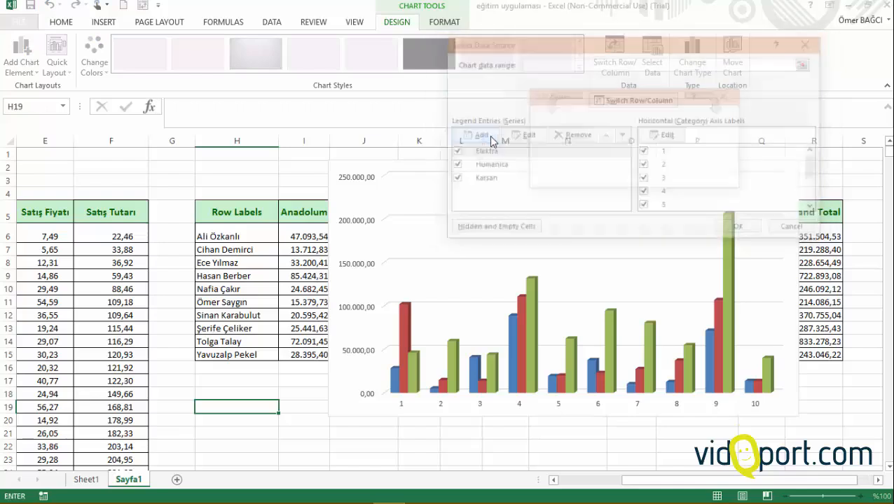
{"action": "left_click", "coordinate": [280, 217]}
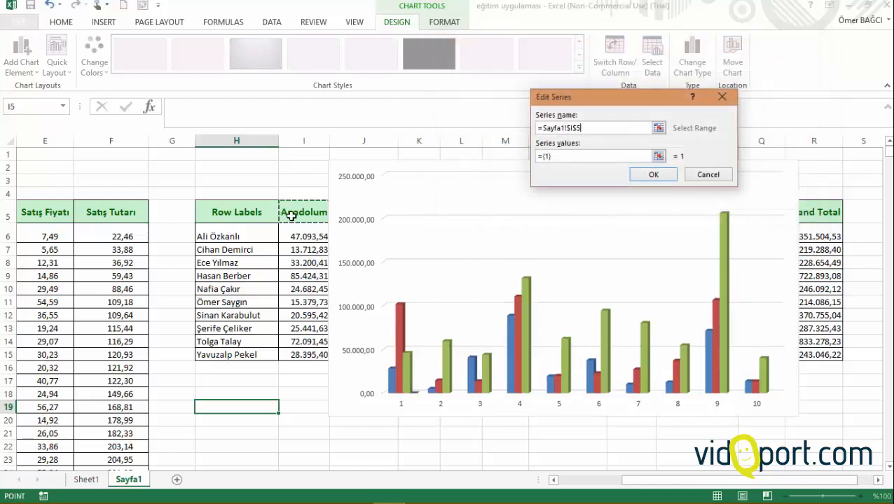
{"action": "left_click", "coordinate": [561, 156]}
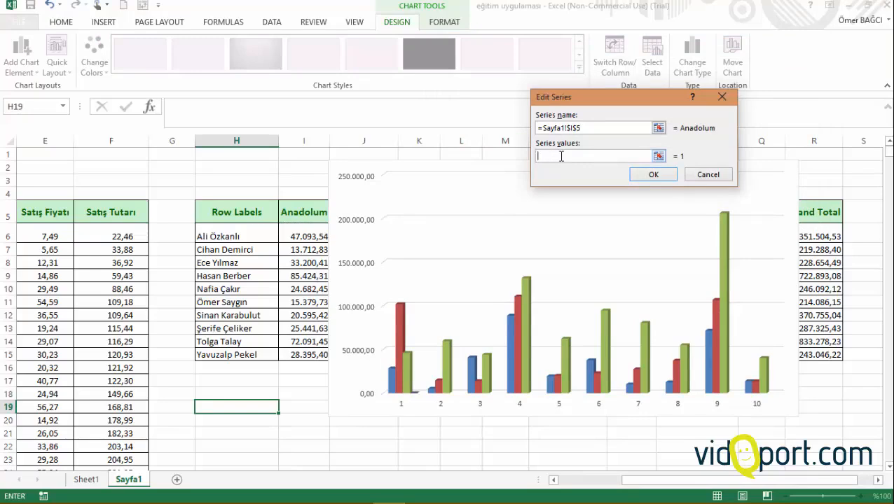
{"action": "left_click_drag", "start_coordinate": [305, 236], "coordinate": [299, 355]}
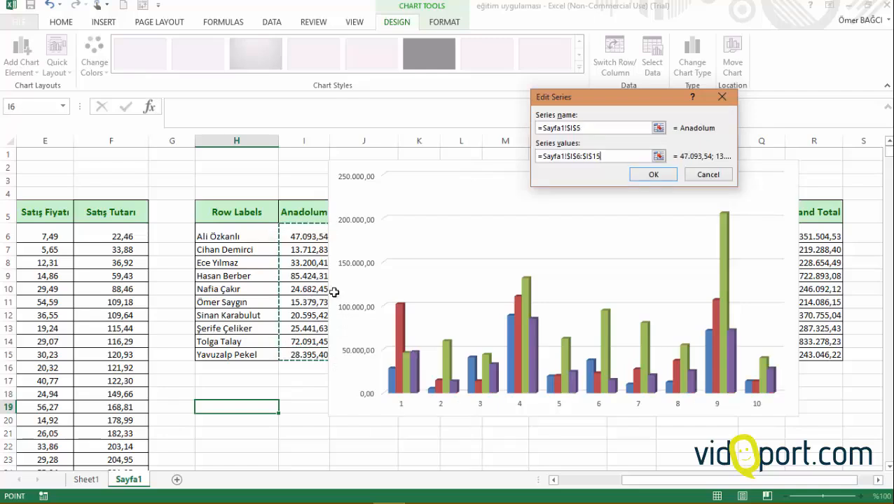
{"action": "left_click", "coordinate": [653, 175]}
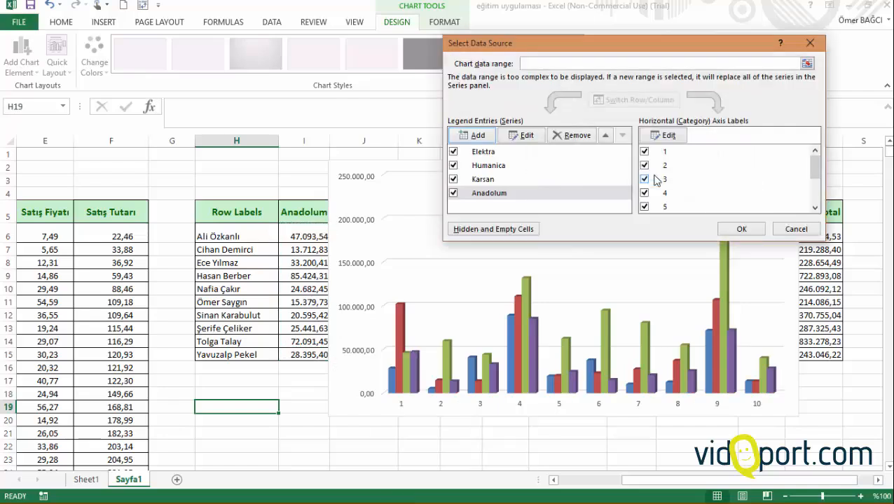
- Set the column chart's horizontal axis labels to the row labels in H6:H15 and accept the data source
{"action": "left_click", "coordinate": [669, 135]}
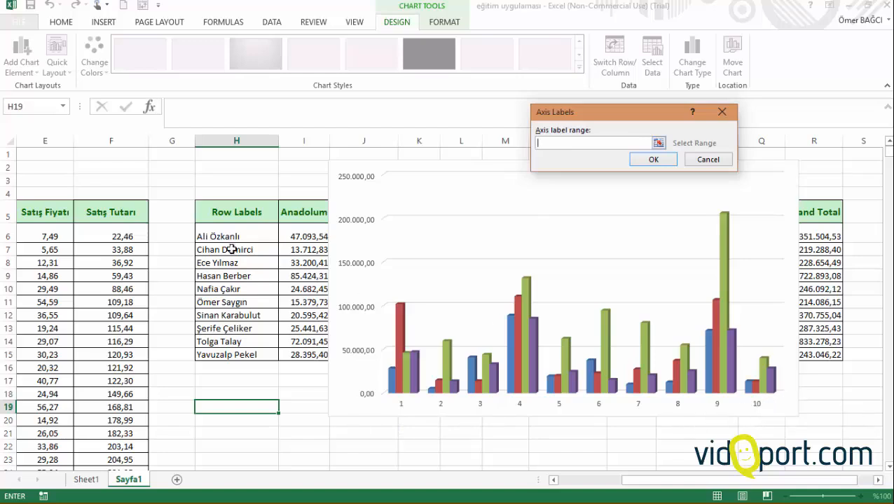
{"action": "left_click_drag", "start_coordinate": [222, 237], "coordinate": [230, 356]}
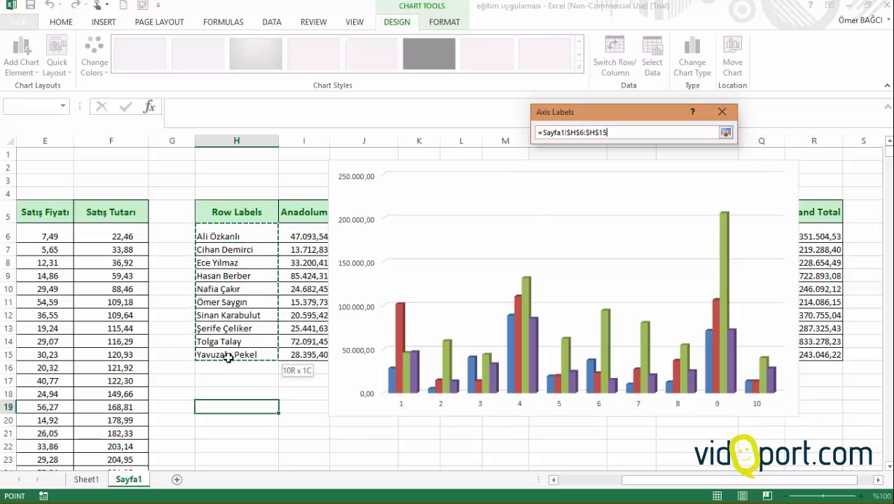
{"action": "left_click", "coordinate": [653, 160]}
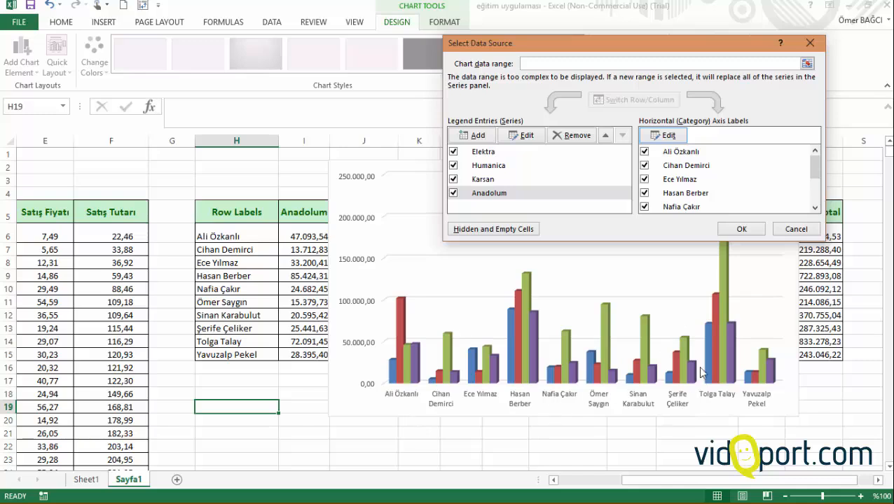
{"action": "left_click", "coordinate": [743, 231]}
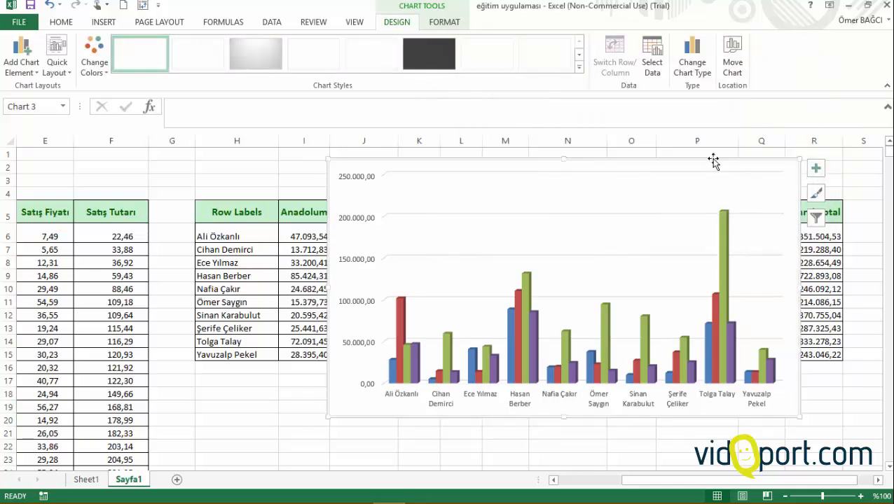
- Move the column chart aside over columns F to M and delete it from the sheet
{"action": "mouse_move", "coordinate": [712, 159]}
{"action": "left_mouse_down"}
{"action": "mouse_move", "coordinate": [565, 190]}
{"action": "mouse_move", "coordinate": [395, 185]}
{"action": "left_mouse_up"}
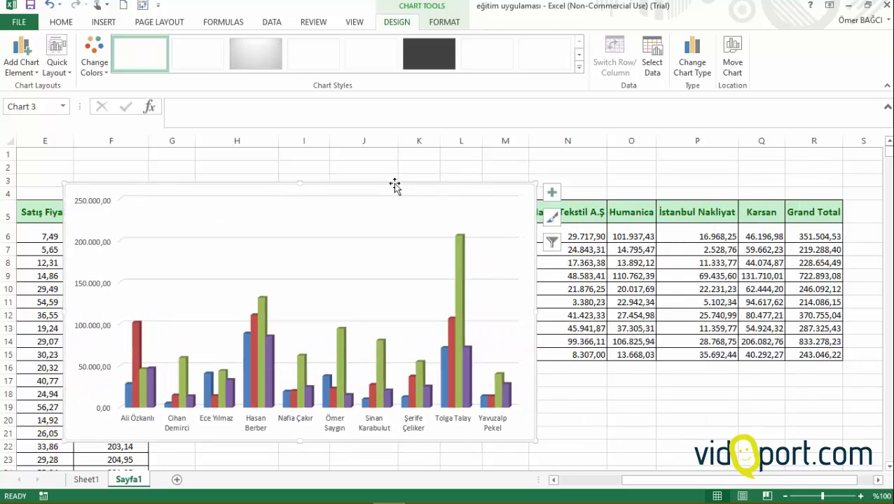
{"action": "key", "text": "Delete"}
{"action": "left_click", "coordinate": [429, 302]}
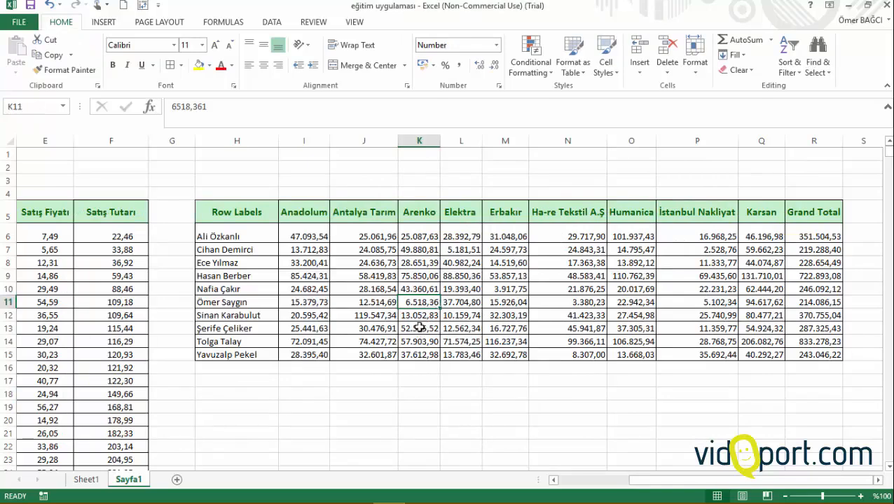
{"action": "left_click", "coordinate": [425, 365]}
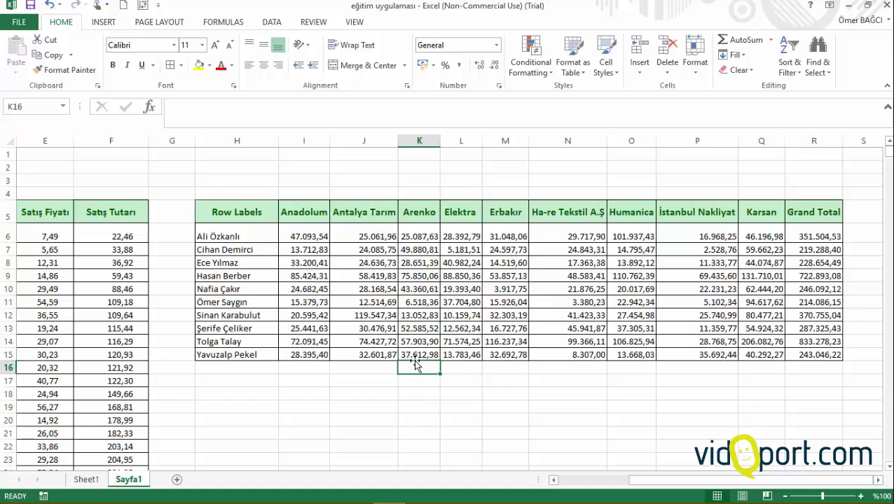
- Insert an empty 2-D stacked line chart with markers from blank cell H19 and move it down to row 13
{"action": "left_click", "coordinate": [238, 401]}
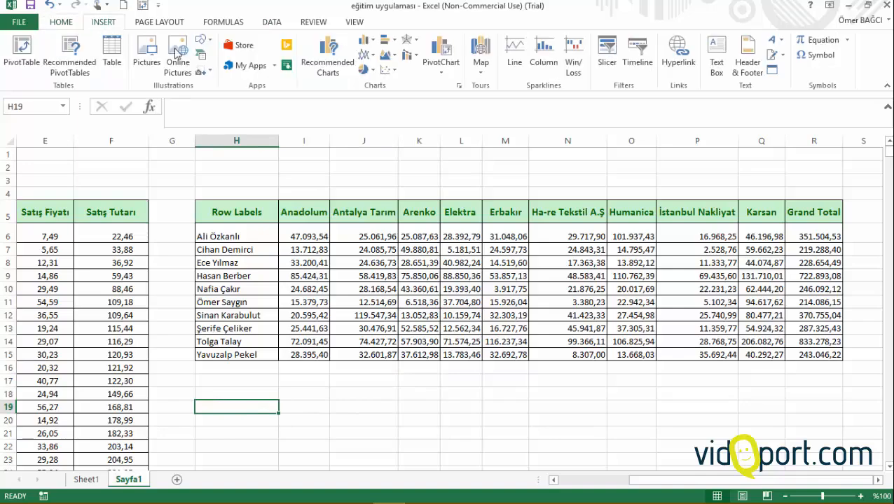
{"action": "left_click", "coordinate": [371, 56]}
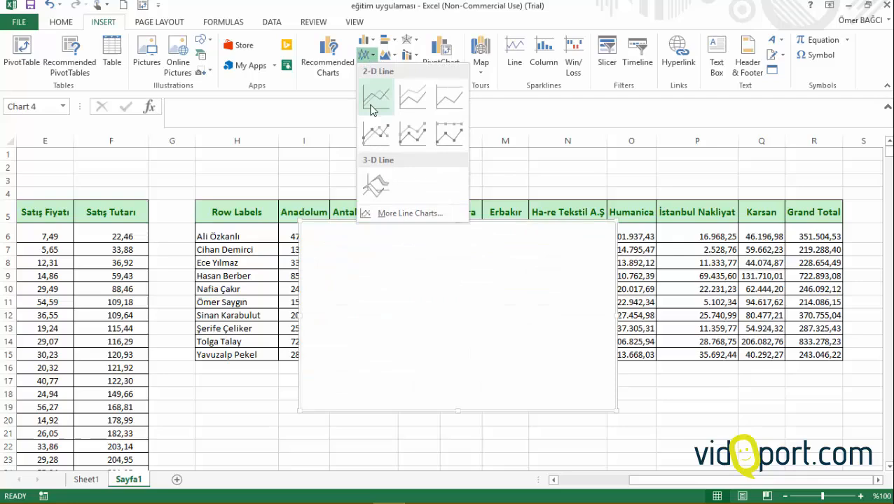
{"action": "left_click", "coordinate": [415, 134]}
{"action": "left_click_drag", "start_coordinate": [398, 246], "coordinate": [405, 342]}
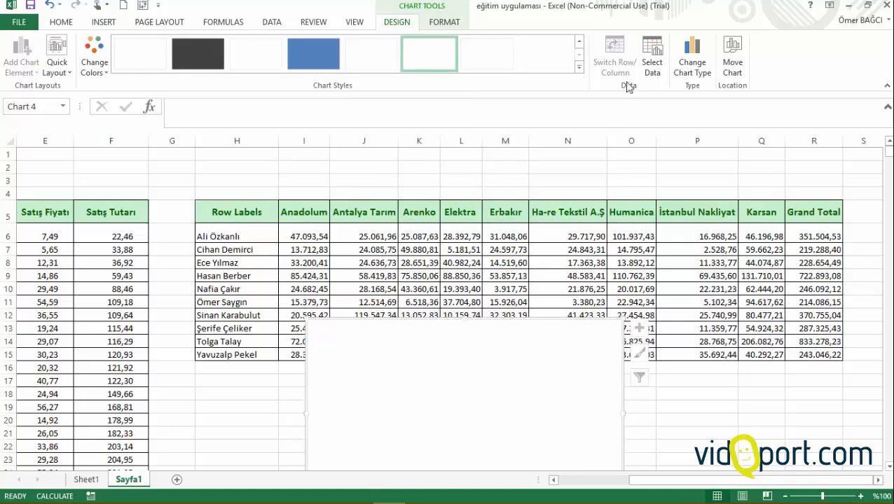
- Add a first series to the line chart's data source, named from Anadolum header I5 with values I6:I15
{"action": "left_click", "coordinate": [653, 63]}
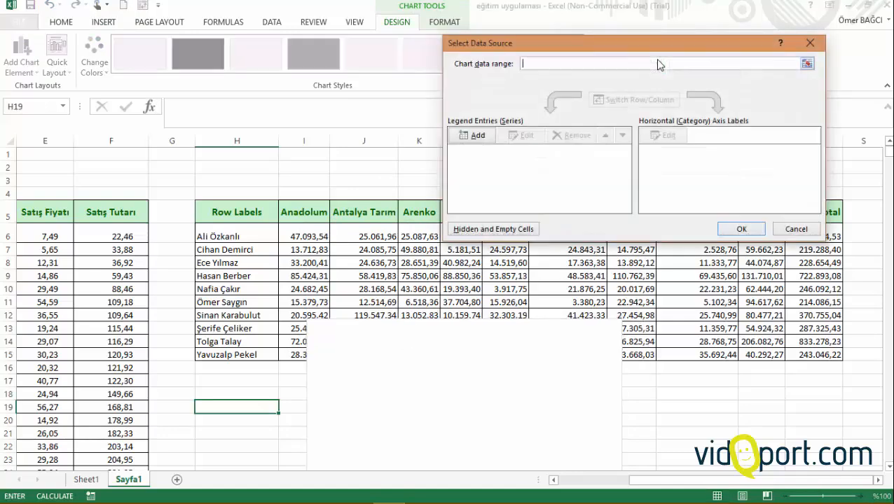
{"action": "left_click", "coordinate": [477, 136]}
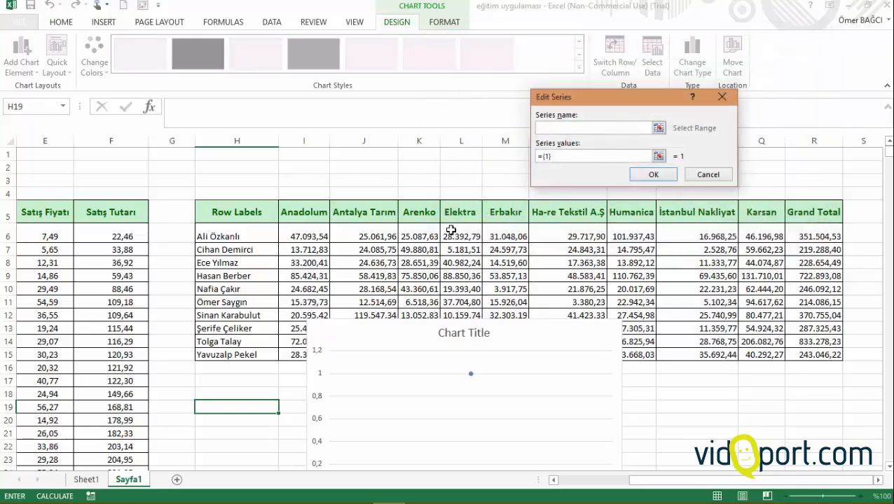
{"action": "left_click", "coordinate": [312, 212]}
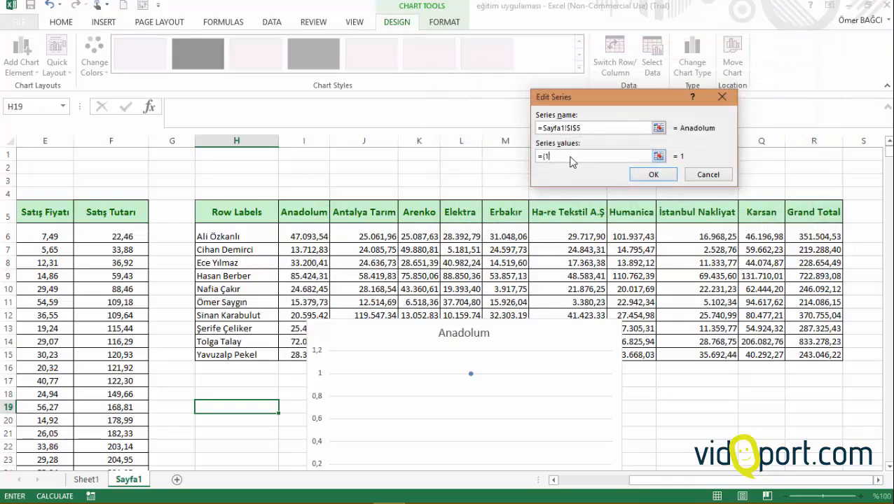
{"action": "left_click_drag", "start_coordinate": [309, 240], "coordinate": [309, 355]}
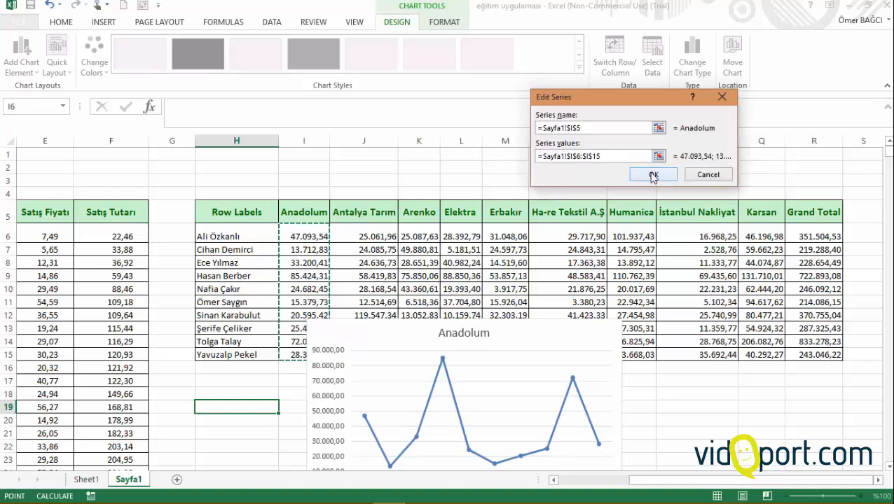
{"action": "left_click", "coordinate": [657, 175]}
- Add a second line chart series with the literal name Elektra and values L6:L16
{"action": "left_click", "coordinate": [480, 139]}
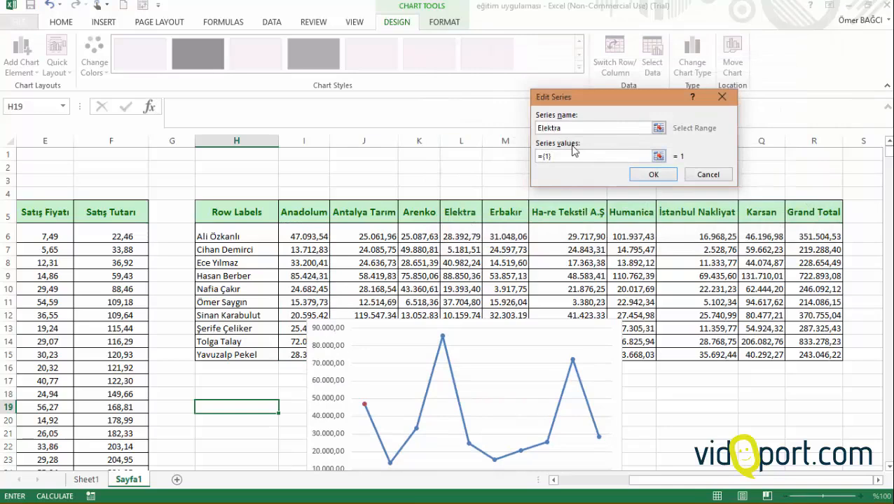
{"action": "left_click", "coordinate": [560, 157]}
{"action": "left_click_drag", "start_coordinate": [456, 236], "coordinate": [450, 368]}
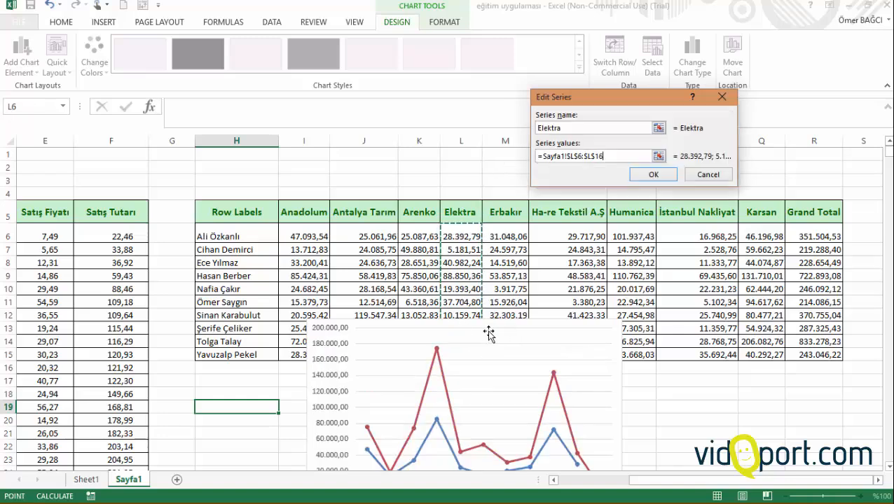
{"action": "left_click", "coordinate": [646, 177]}
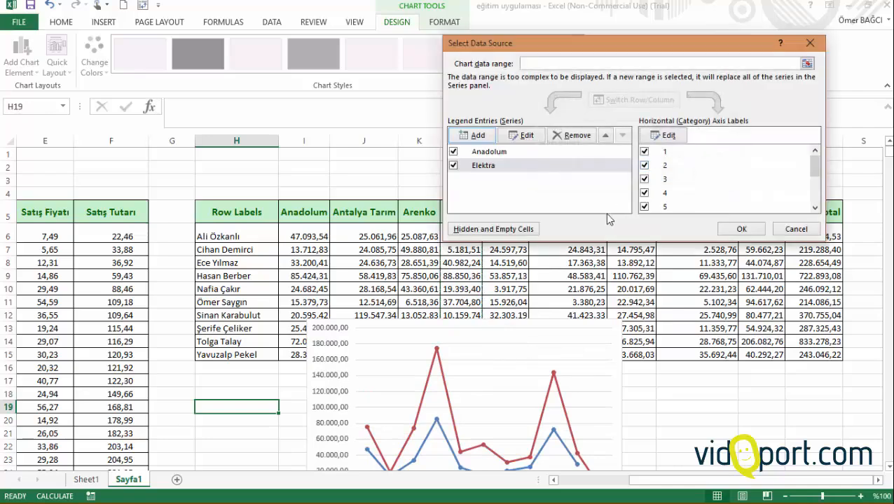
- Add a third line chart series named from Humanica header O5 with values O6:O15
{"action": "left_click", "coordinate": [492, 135]}
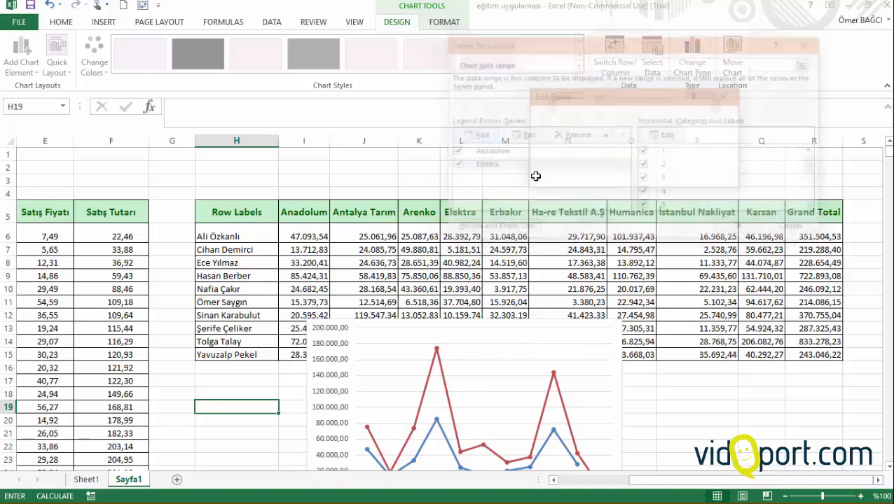
{"action": "left_click", "coordinate": [649, 211]}
{"action": "left_click", "coordinate": [600, 158]}
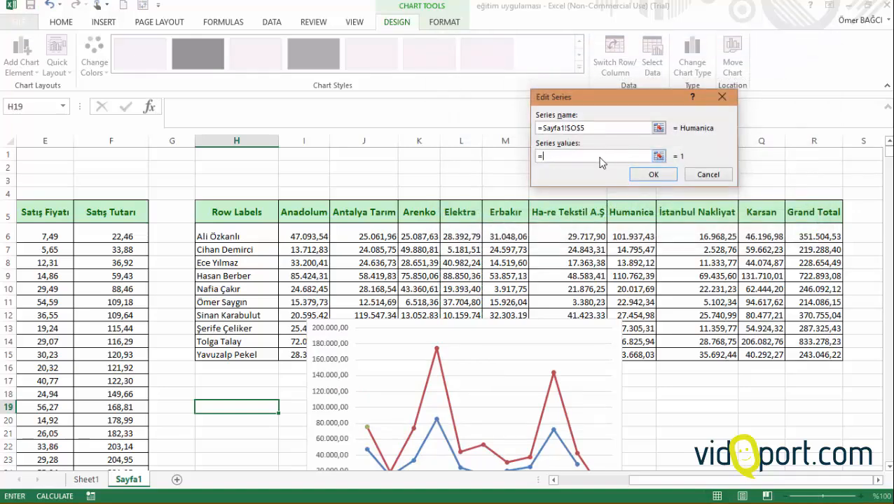
{"action": "left_click_drag", "start_coordinate": [648, 236], "coordinate": [638, 356]}
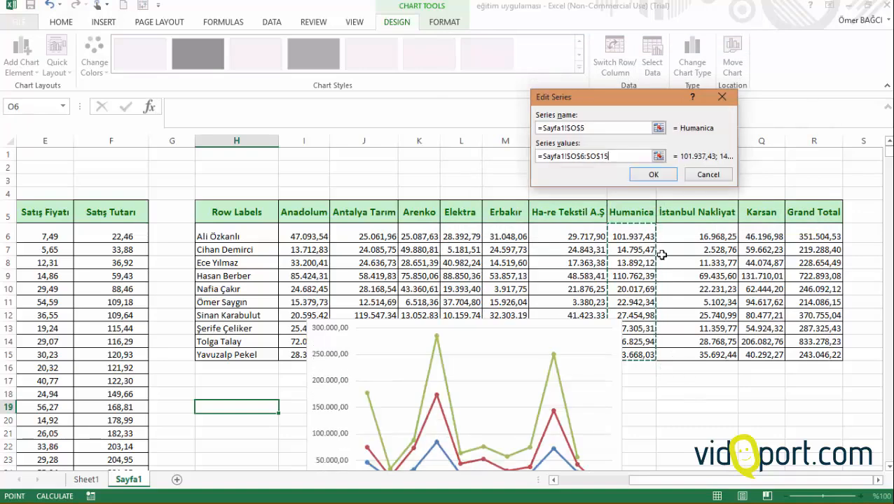
{"action": "left_click", "coordinate": [644, 178]}
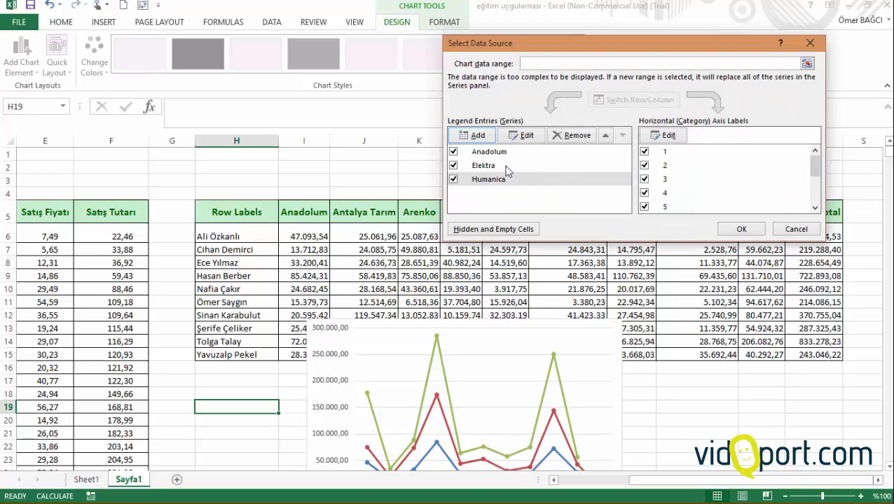
- Edit the Elektra series so its values range is L6:L15
{"action": "left_click", "coordinate": [486, 166]}
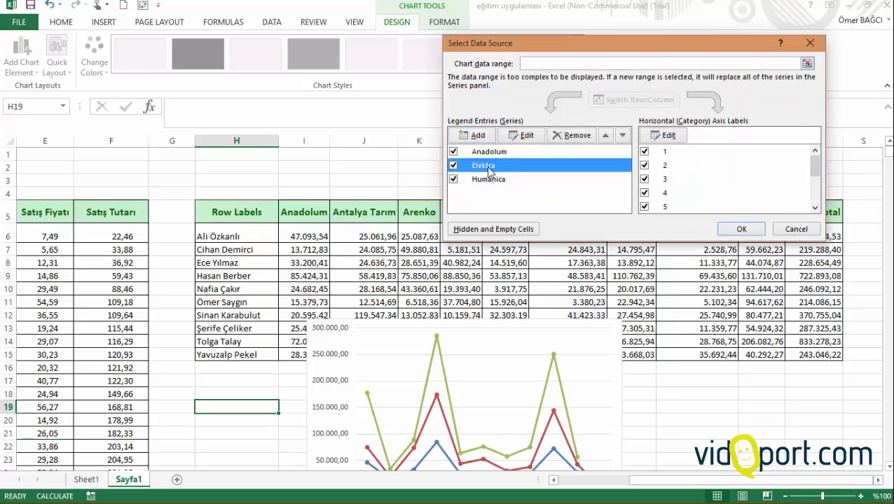
{"action": "left_click", "coordinate": [520, 136]}
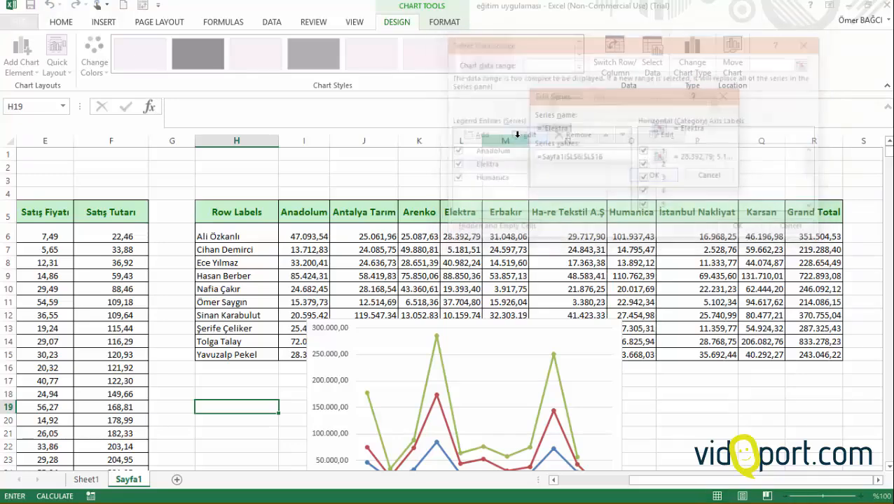
{"action": "left_click", "coordinate": [602, 159]}
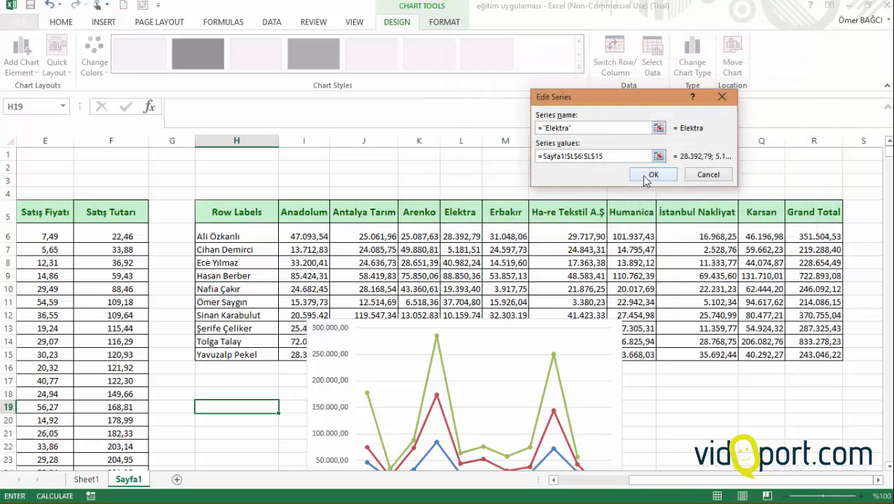
{"action": "left_click", "coordinate": [653, 175]}
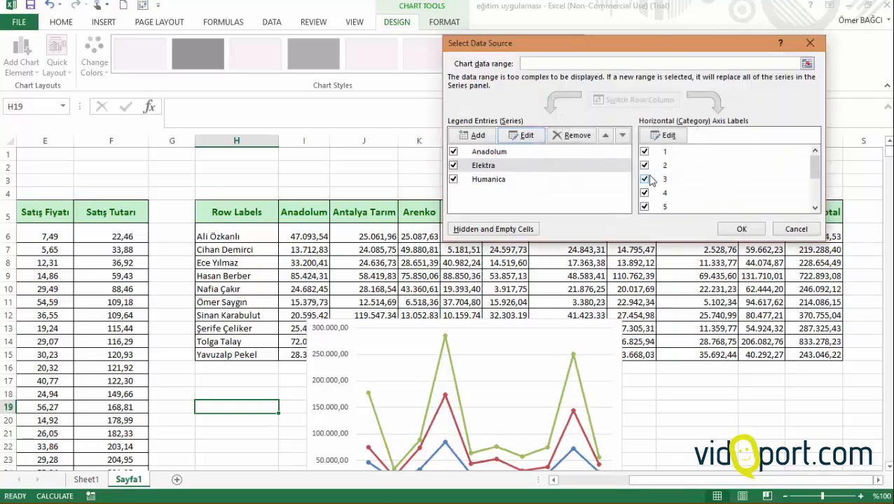
- Set the line chart's horizontal axis labels to the row labels in H6:H15
{"action": "left_click", "coordinate": [671, 137]}
{"action": "left_click_drag", "start_coordinate": [242, 237], "coordinate": [250, 353]}
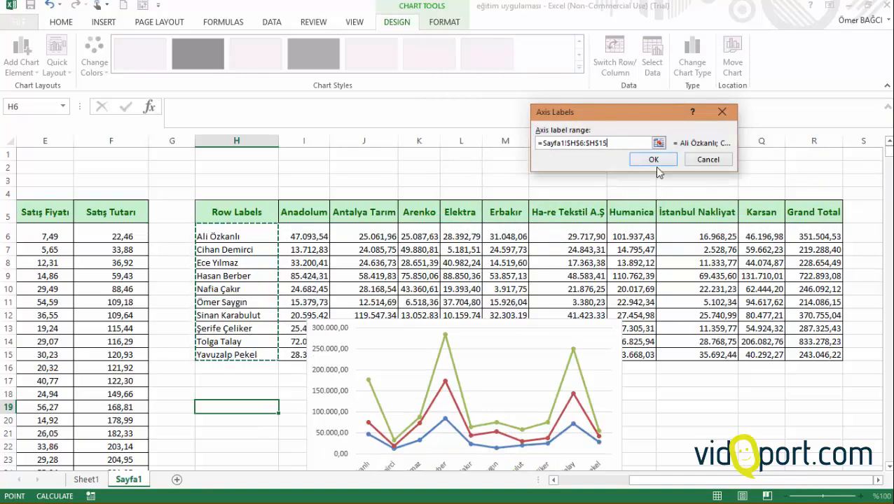
{"action": "left_click", "coordinate": [653, 161]}
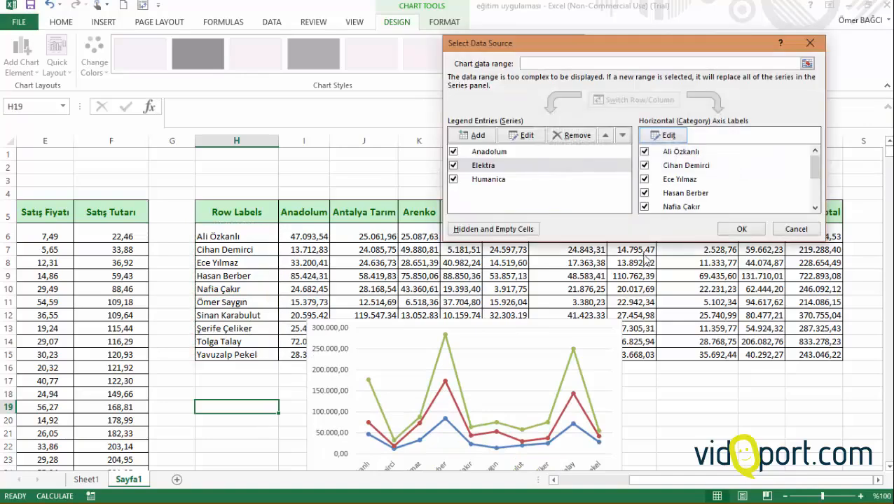
- Accept the line chart's data source, then move the chart up and enlarge it to span columns F to O
{"action": "left_click", "coordinate": [741, 229]}
{"action": "left_click_drag", "start_coordinate": [532, 315], "coordinate": [325, 188]}
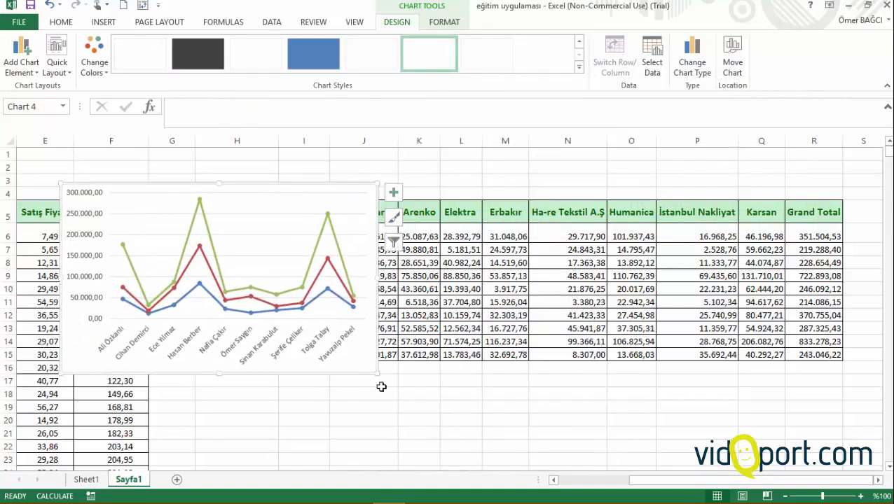
{"action": "left_click_drag", "start_coordinate": [377, 372], "coordinate": [658, 431]}
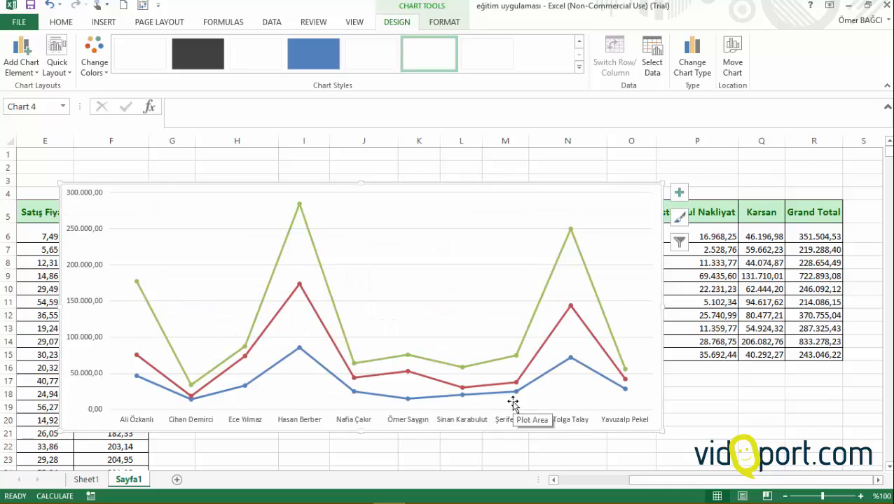
- Examine the placement choices for moving the chart to another worksheet or a new sheet, leaving it where it is
{"action": "left_click", "coordinate": [732, 67]}
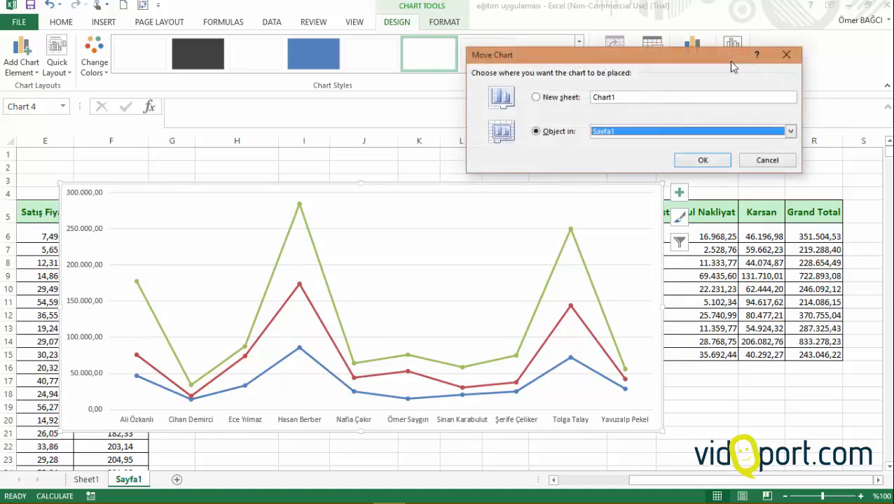
{"action": "left_click", "coordinate": [599, 132]}
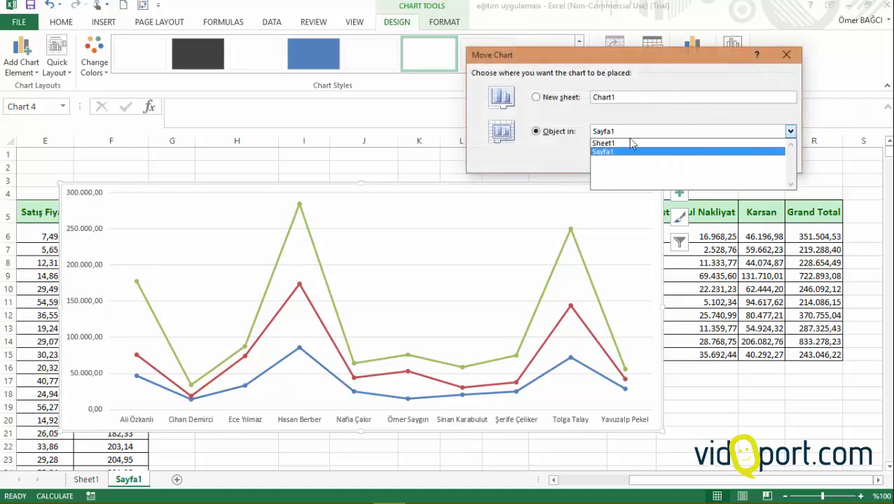
{"action": "left_click", "coordinate": [576, 98]}
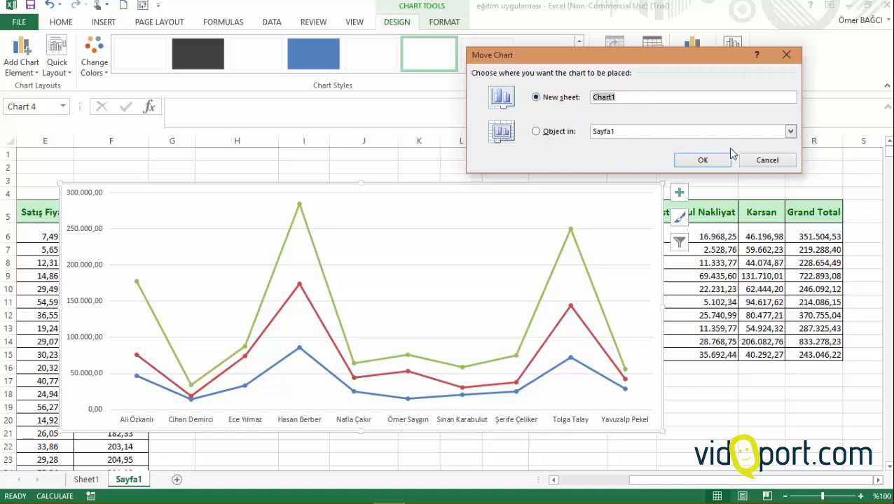
{"action": "left_click", "coordinate": [766, 160]}
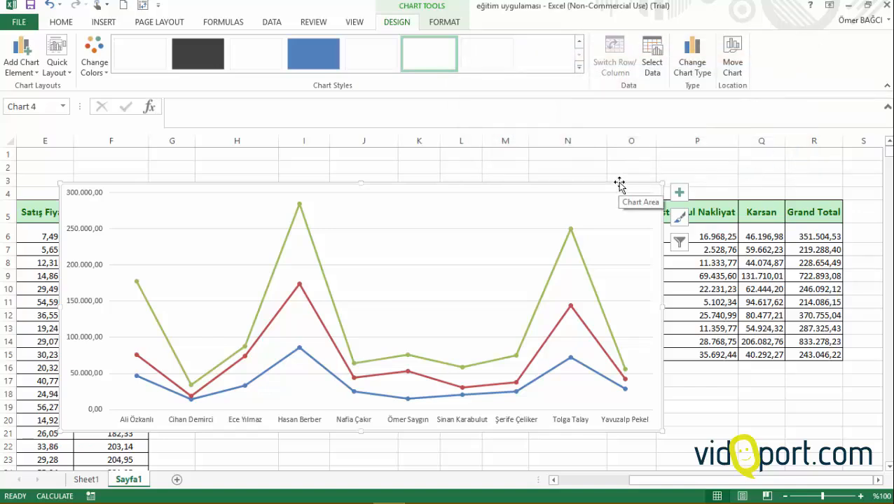